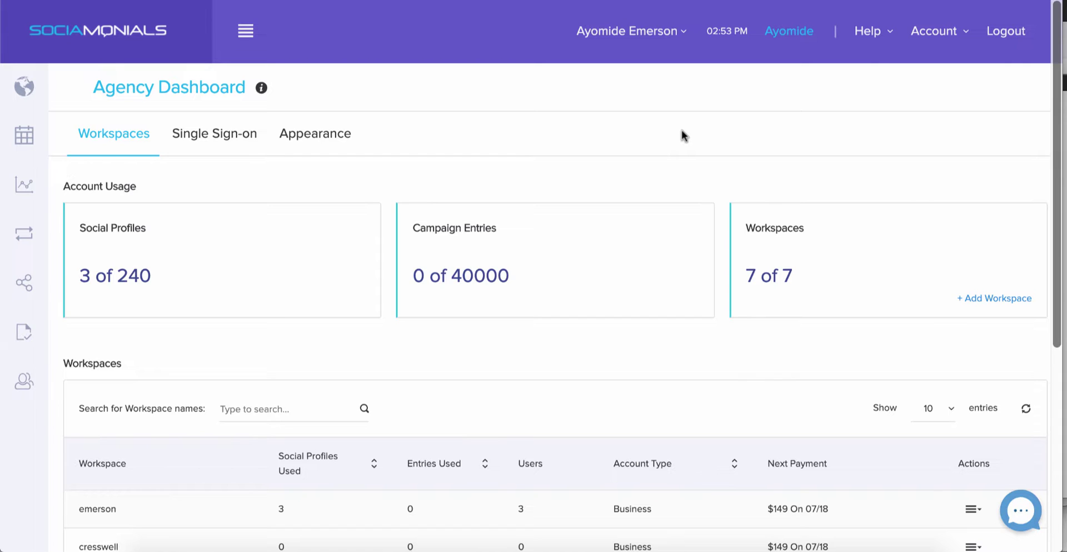
pyautogui.click(939, 33)
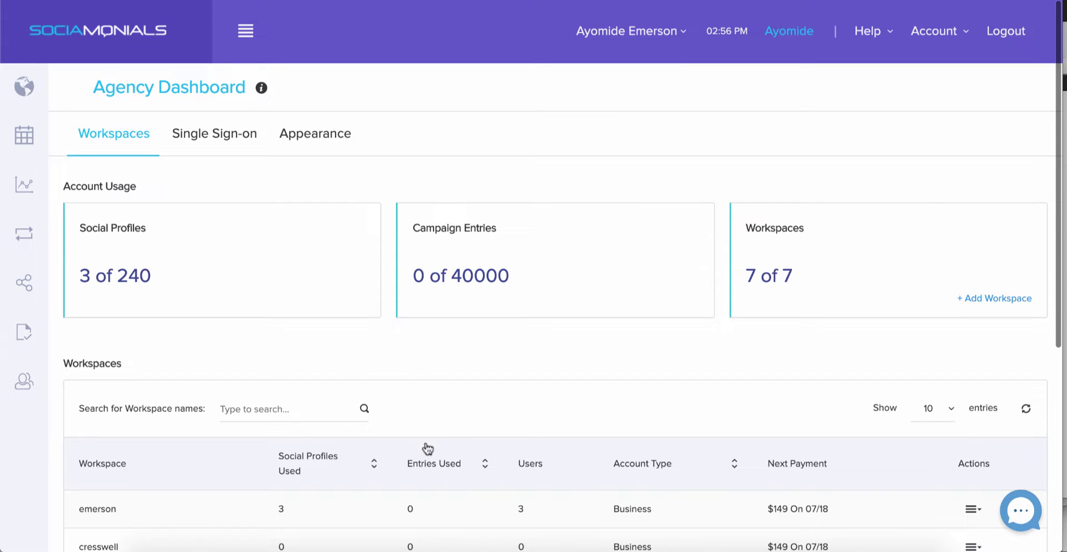
pyautogui.scroll(-3, 428, 447)
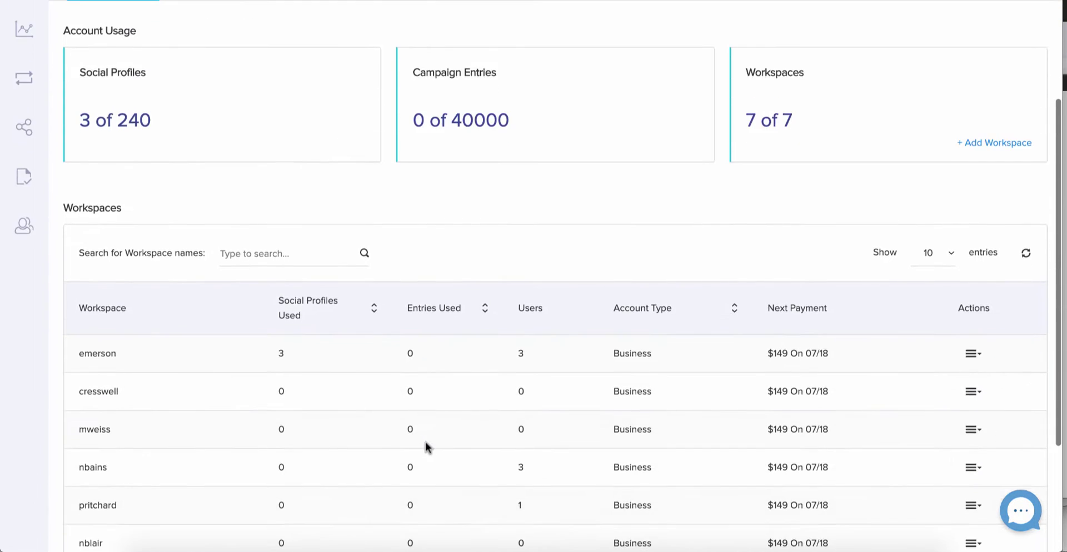
pyautogui.scroll(-3, 426, 445)
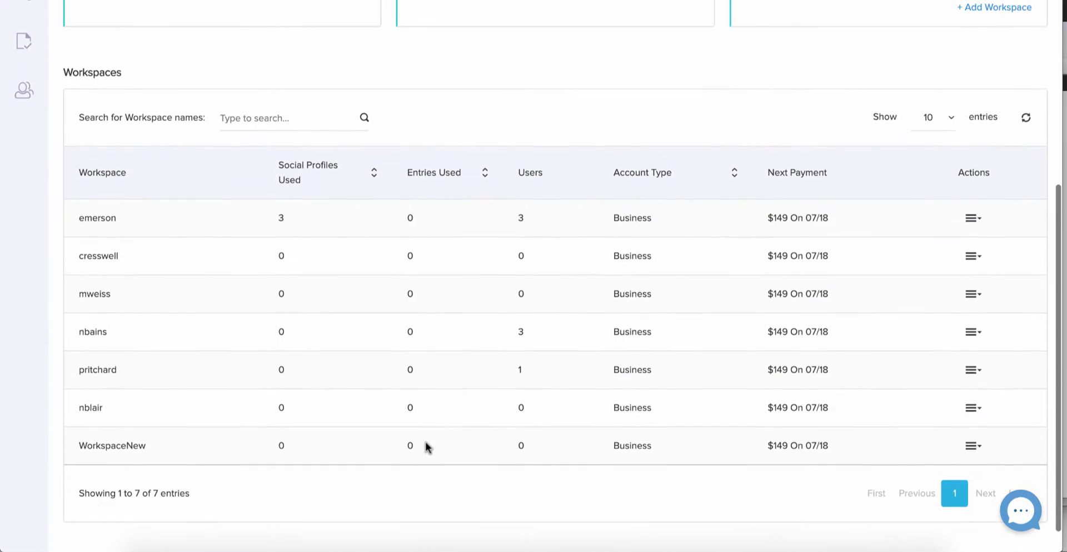
pyautogui.scroll(2, 426, 444)
pyautogui.scroll(-1, 426, 441)
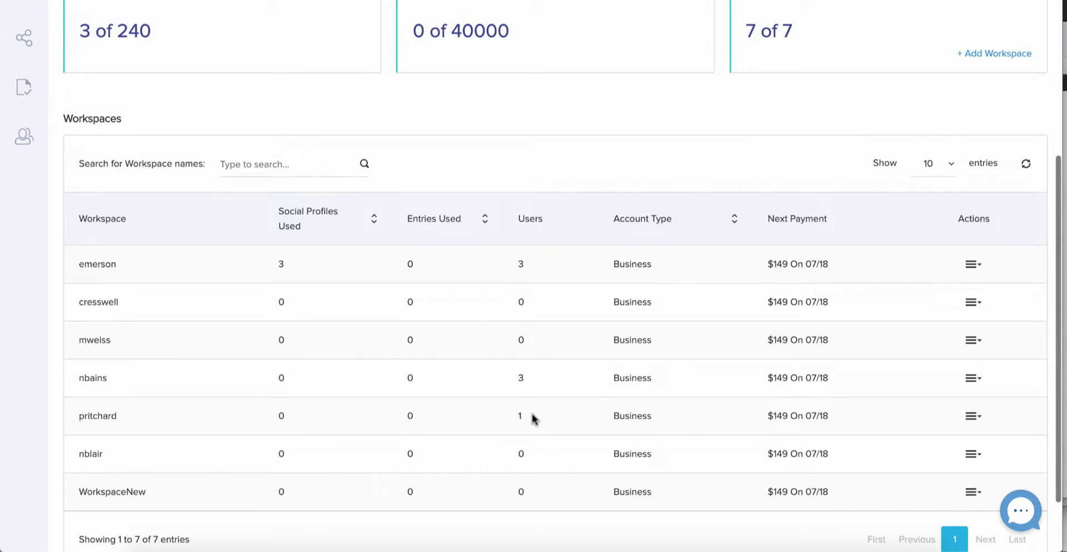
pyautogui.scroll(5, 976, 268)
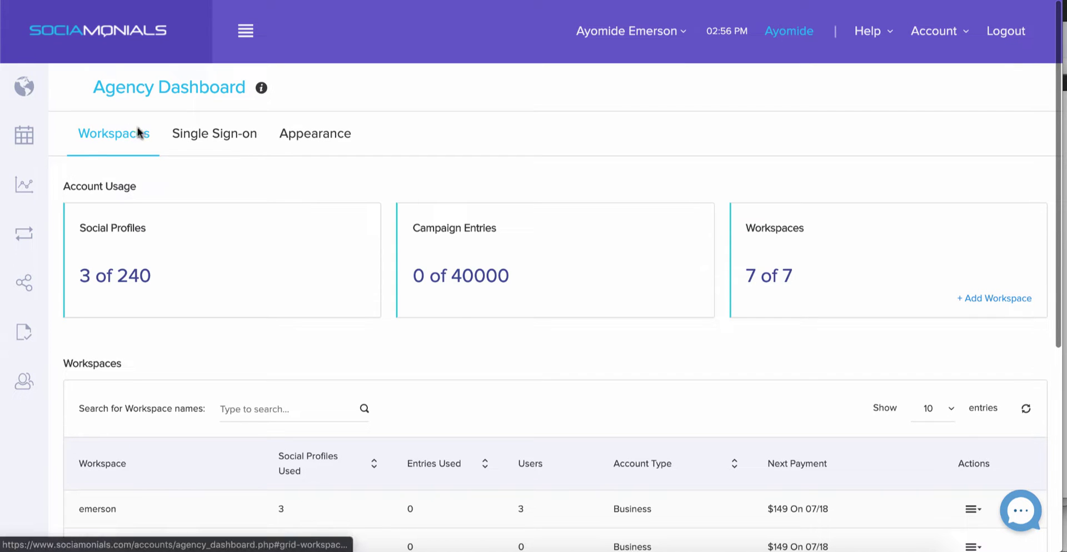
pyautogui.scroll(-1, 249, 161)
pyautogui.scroll(-1, 249, 161)
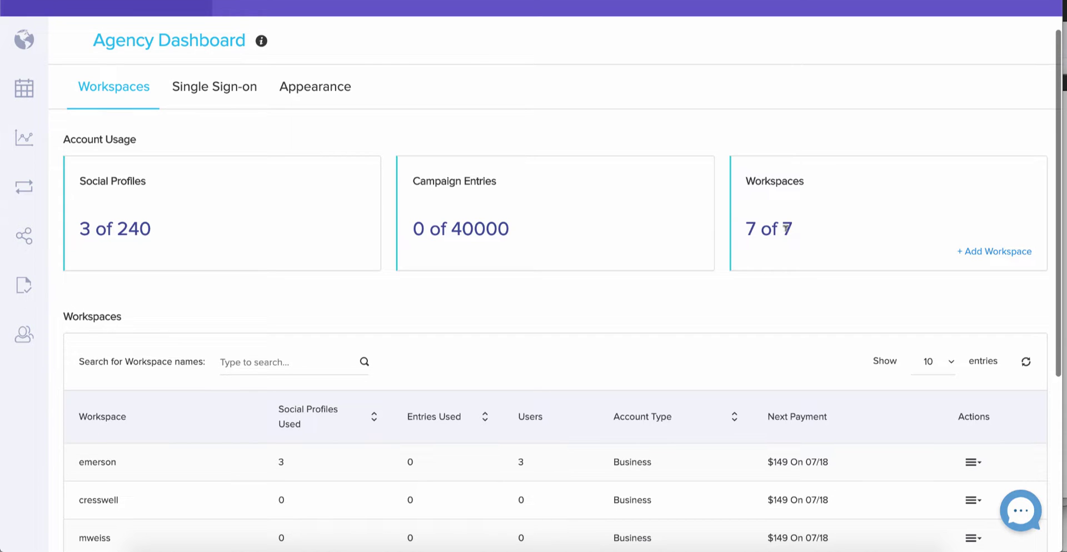
pyautogui.scroll(-5, 786, 228)
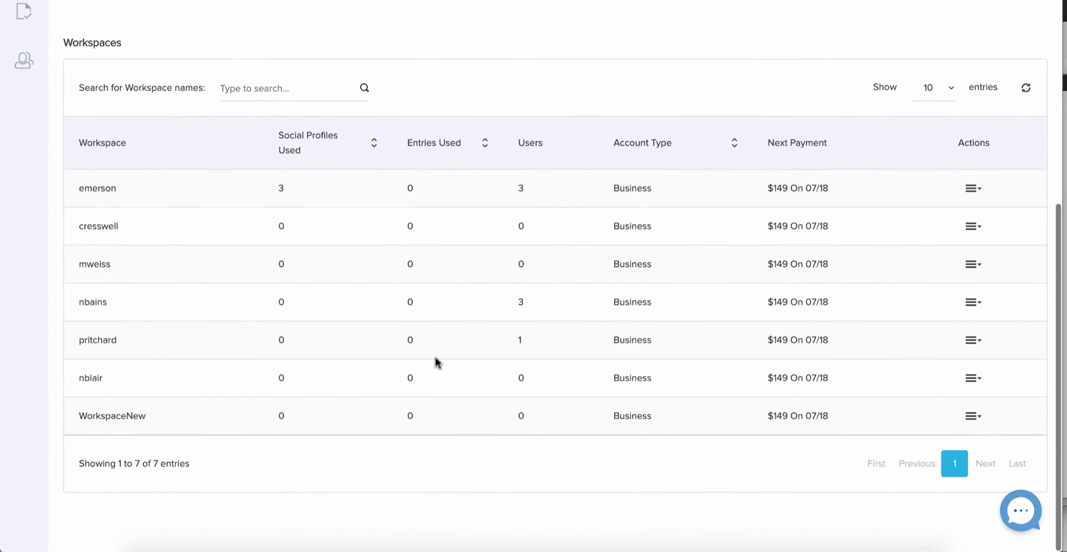
pyautogui.scroll(6, 273, 80)
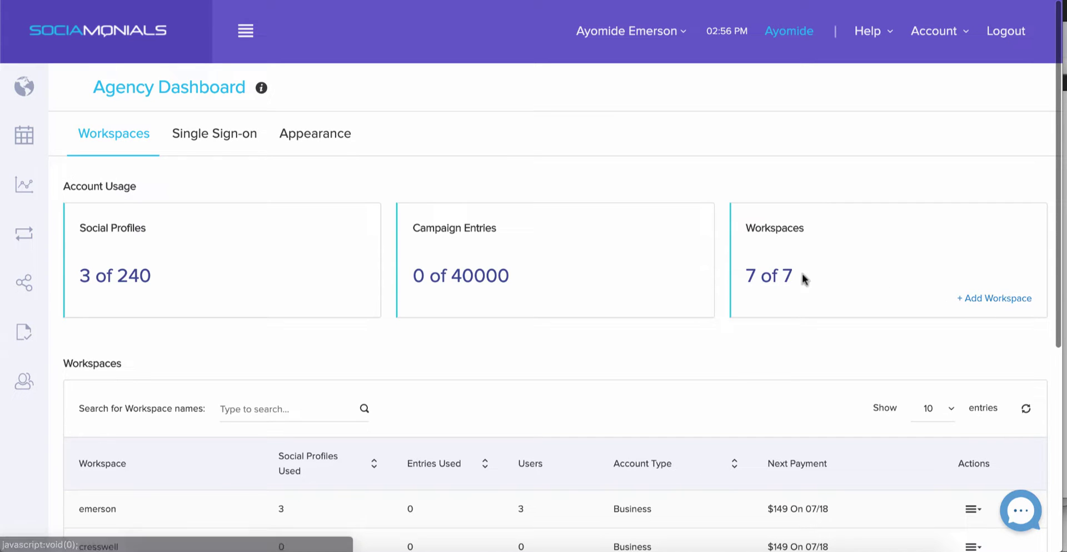
# Add the existing account WorkspaceNew2 as a workspace with its owner's username and password
pyautogui.click(1001, 299)
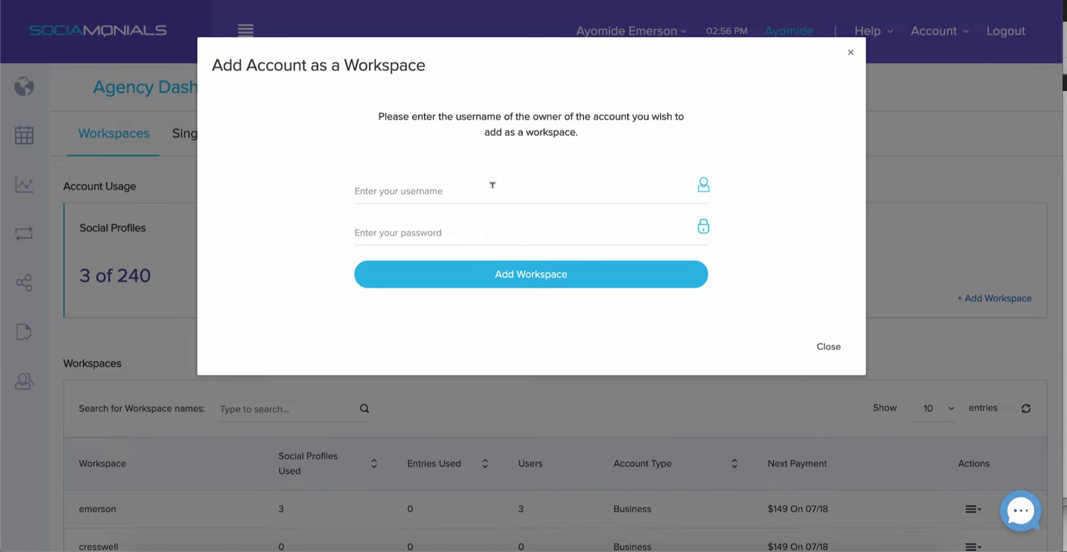
pyautogui.click(491, 185)
pyautogui.write('WorkspaceNew2')
pyautogui.click(530, 233)
pyautogui.write('••••••••••')
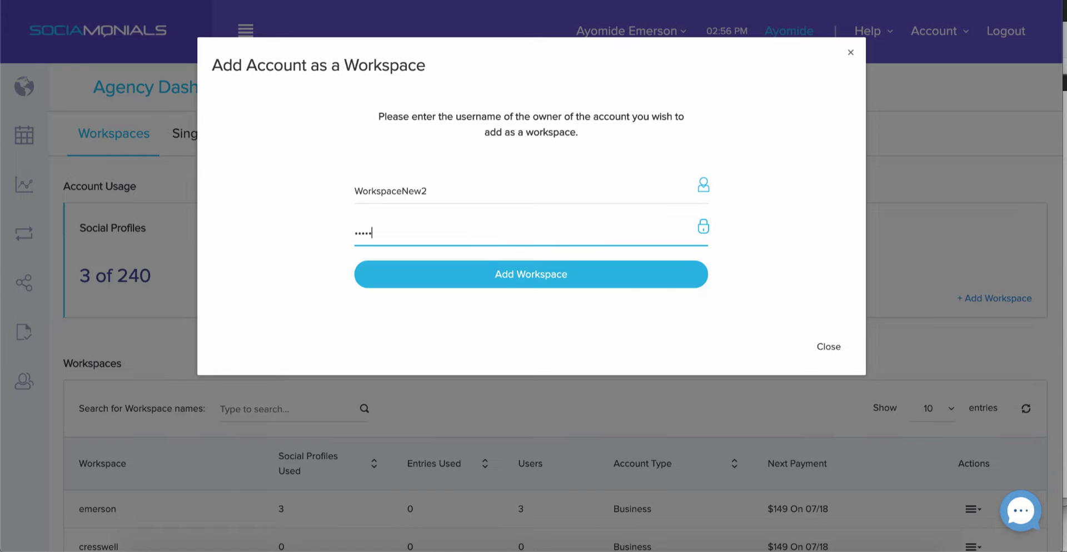
pyautogui.write('••')
pyautogui.click(527, 276)
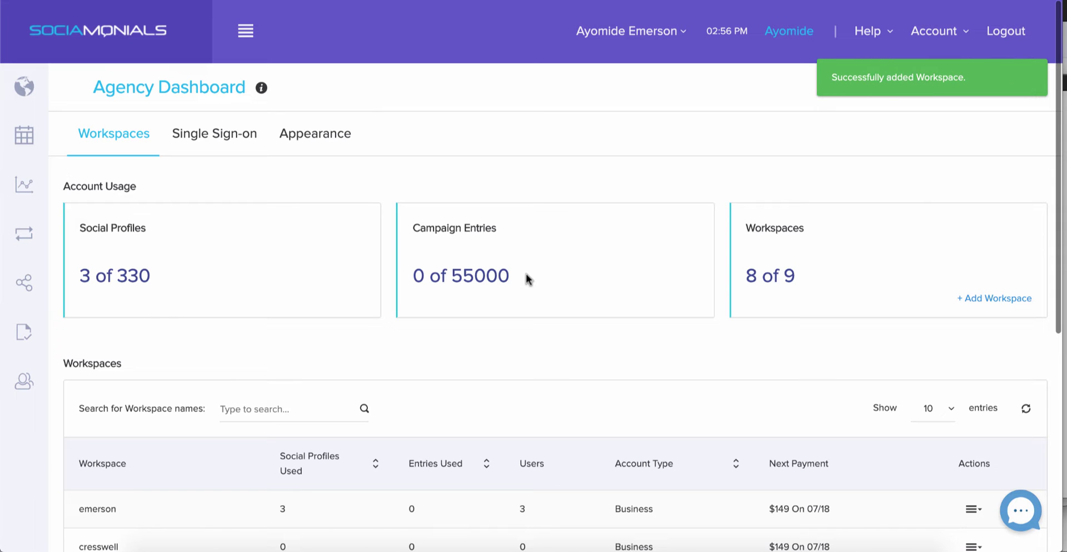
pyautogui.scroll(-6, 759, 271)
pyautogui.scroll(6, 964, 458)
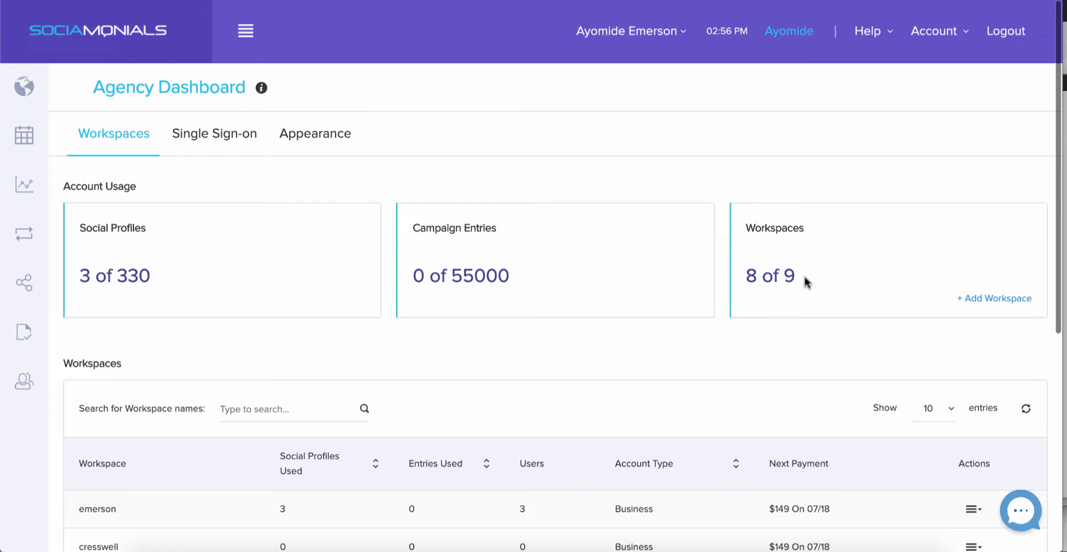
# Choose Create a Workspace and enter the new account's e-mail and username WorkspaceTest
pyautogui.click(990, 299)
pyautogui.click(787, 331)
pyautogui.click(792, 387)
pyautogui.click(195, 5)
pyautogui.write('WorkspaceTest')
pyautogui.press('Tab')
pyautogui.write('WorkspaceTest')
# Fix the e-mail, add the password and company name WorkspaceTest, accept the Terms, and sign up
pyautogui.click(261, 3)
pyautogui.moveTo(244, 39); pyautogui.dragTo(142, 36)
pyautogui.hotkey('ctrl', 'c')
pyautogui.click(184, 65)
pyautogui.hotkey('ctrl', 'v')
pyautogui.click(190, 90)
pyautogui.hotkey('ctrl', 'v')
pyautogui.click(228, 265)
pyautogui.click(30, 200)
pyautogui.click(49, 249)
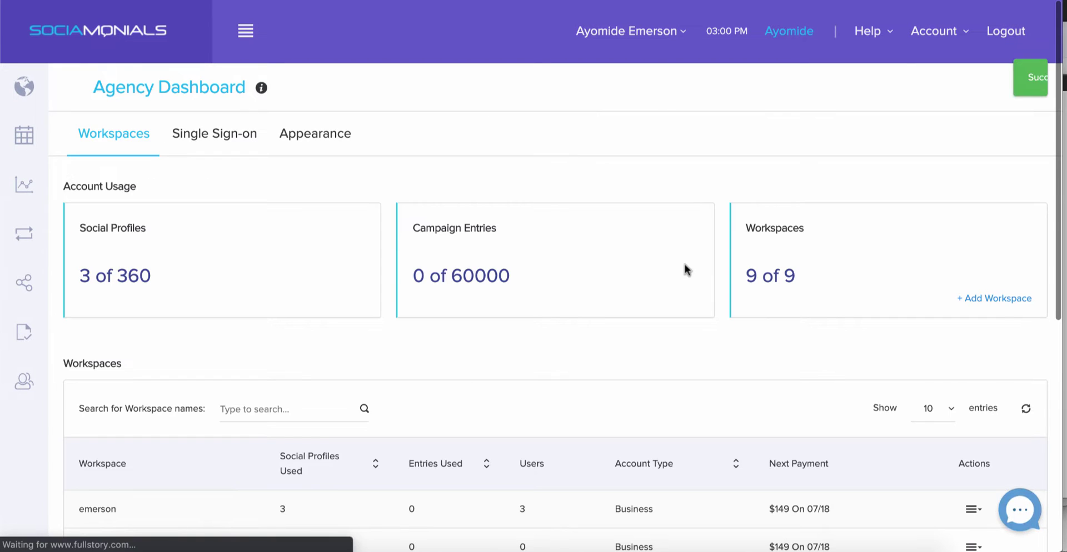
pyautogui.scroll(-7, 789, 273)
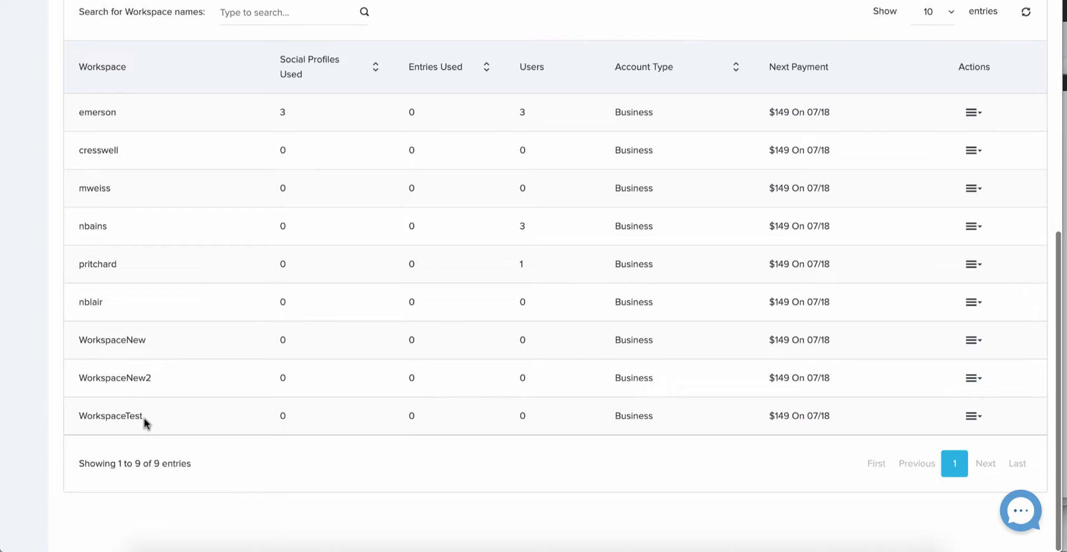
pyautogui.scroll(7, 401, 339)
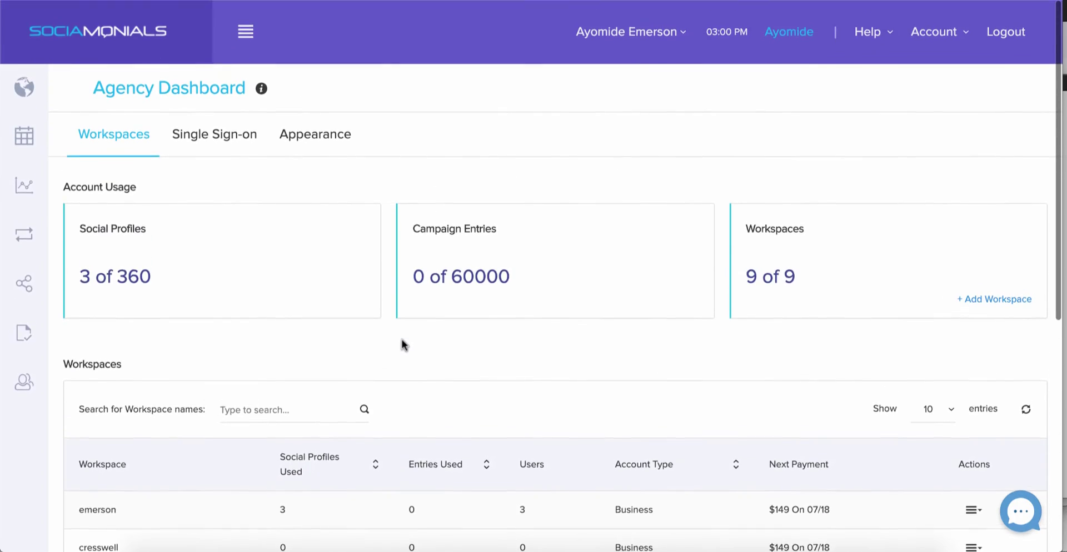
# Switch to the Single Sign-on tab to list the two sign-on users and their accounts
pyautogui.click(227, 140)
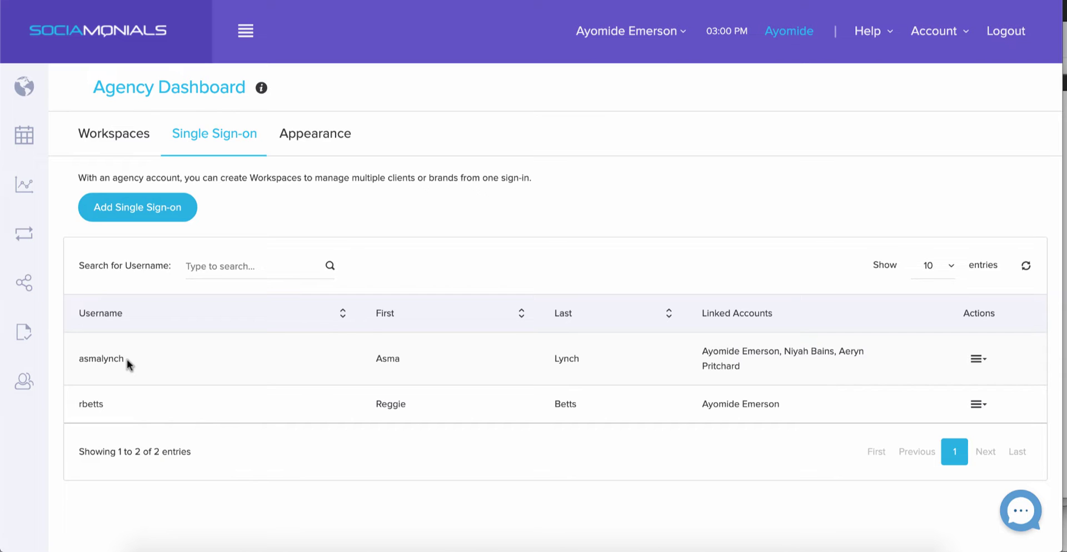
# Edit the first single sign-on user and continue to the workspace-linking step
pyautogui.click(977, 359)
pyautogui.click(885, 307)
pyautogui.scroll(-3, 350, 249)
pyautogui.scroll(-2, 350, 248)
pyautogui.click(644, 453)
pyautogui.scroll(4, 648, 262)
pyautogui.scroll(-3, 157, 258)
# Link a different user to the first workspace, leaving the second workspace unlinked
pyautogui.click(503, 131)
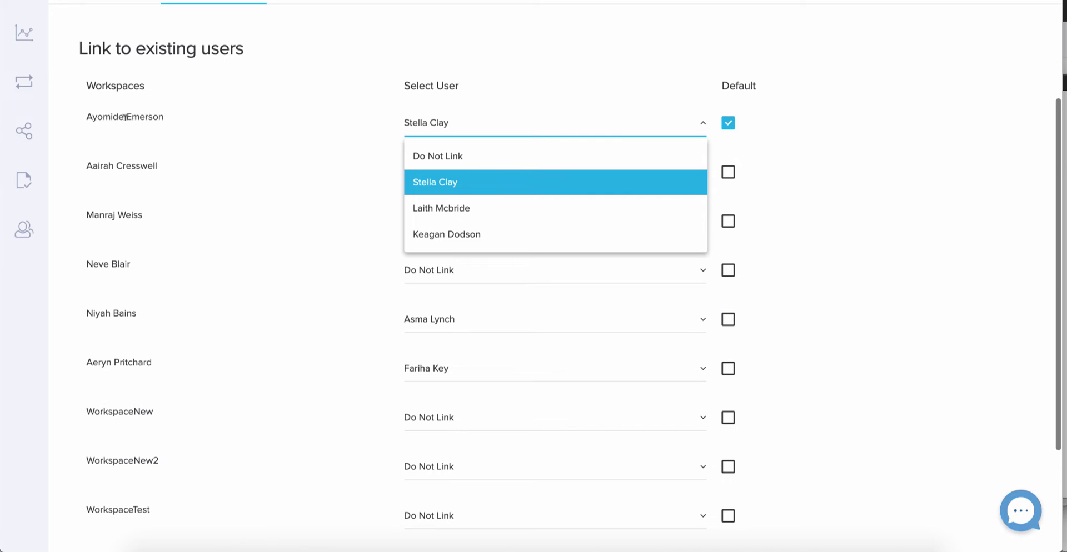
pyautogui.click(467, 208)
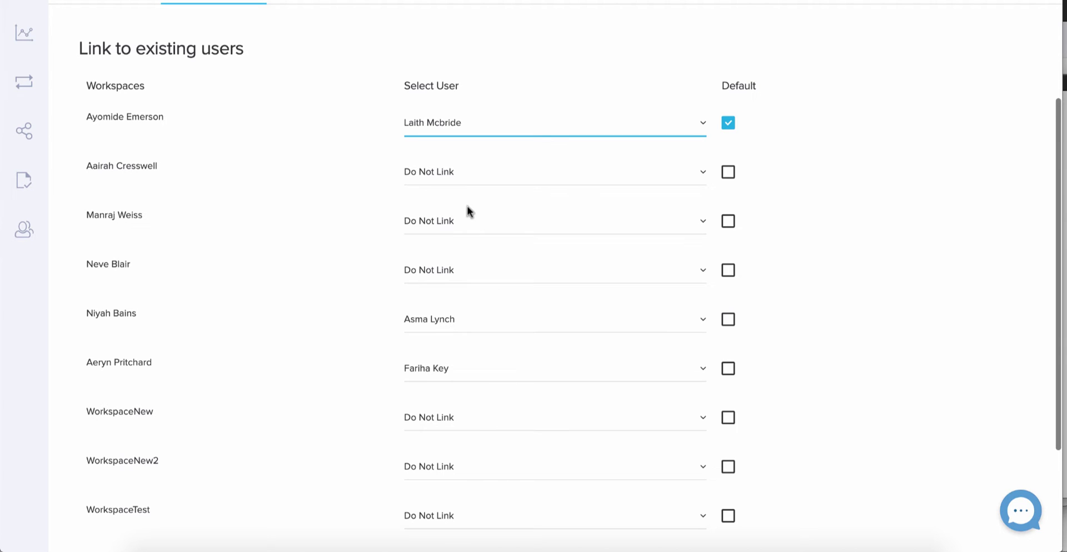
pyautogui.click(494, 178)
pyautogui.click(494, 179)
pyautogui.click(468, 320)
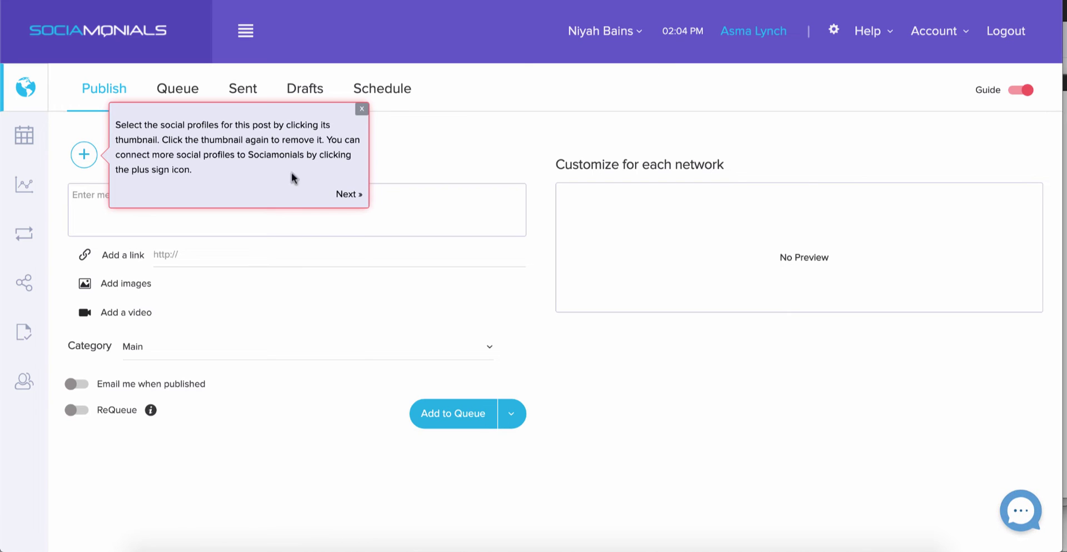
# Switch to the agency's other linked workspace from the top-bar workspace dropdown
pyautogui.click(594, 33)
pyautogui.click(568, 111)
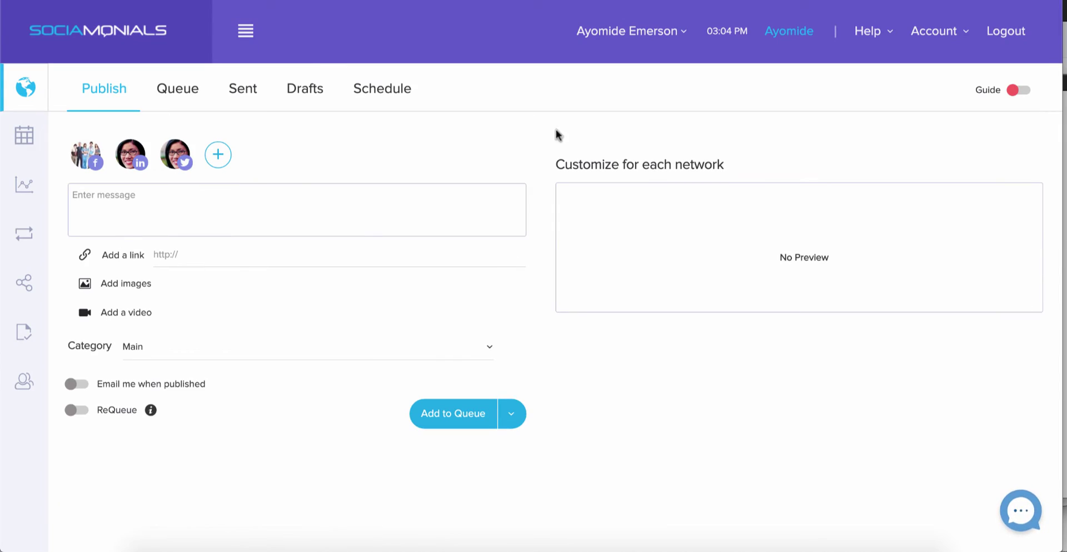
# Go to Agency Dashboard > Appearance and upload you logo here.png as the company logo
pyautogui.click(935, 34)
pyautogui.click(911, 193)
pyautogui.click(320, 133)
pyautogui.click(162, 170)
pyautogui.scroll(-10, 441, 146)
pyautogui.scroll(-5, 441, 146)
pyautogui.doubleClick(509, 211)
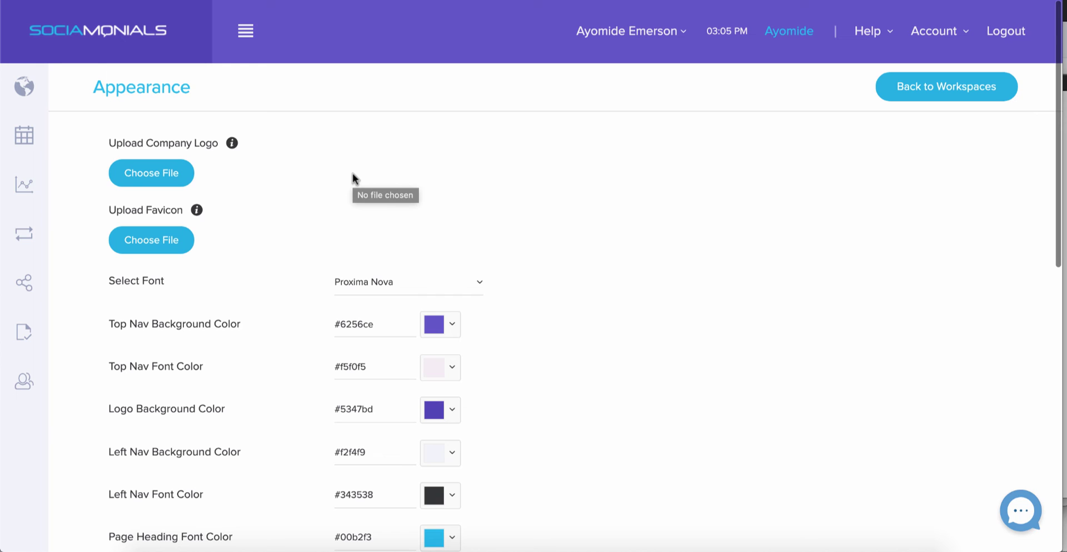
# Search This Mac for 'favicon' and upload S-Logo-favicon-48px.png as the favicon
pyautogui.click(149, 335)
pyautogui.scroll(-1, 283, 339)
pyautogui.click(815, 9)
pyautogui.write('favicon')
pyautogui.click(285, 41)
pyautogui.doubleClick(259, 199)
# Pick Helvetica in the Select Font dropdown in place of Proxima Nova
pyautogui.scroll(-4, 483, 352)
pyautogui.click(383, 223)
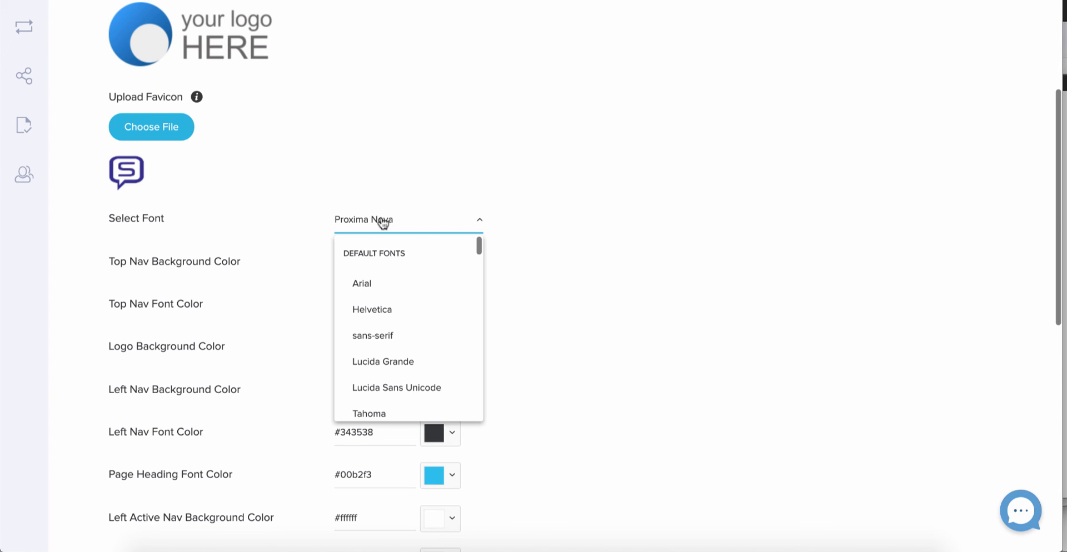
pyautogui.click(396, 317)
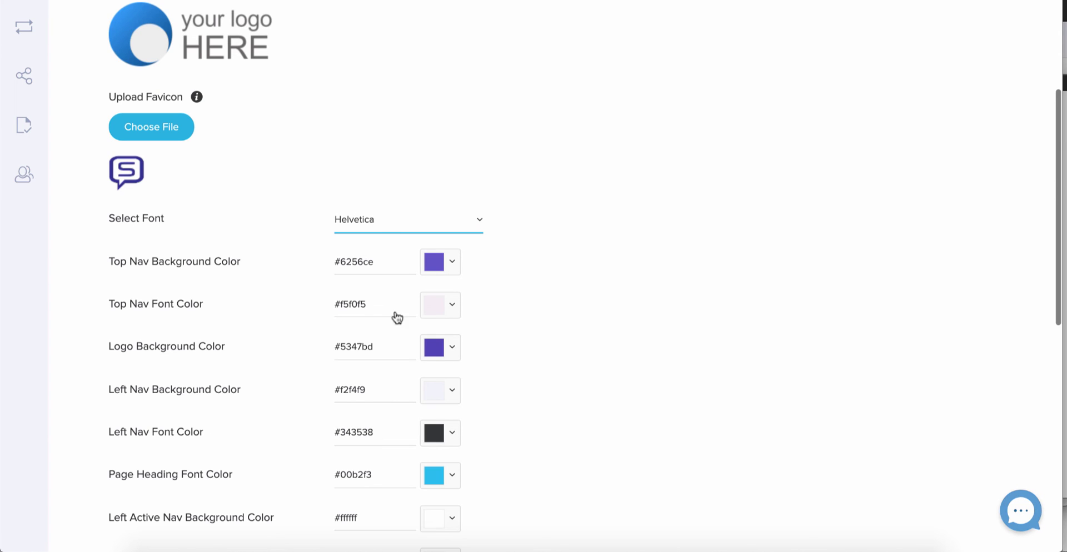
# Copy #f65a5a from Primary Button Color into Top Nav Background and Page Heading Font Color
pyautogui.scroll(-4, 425, 269)
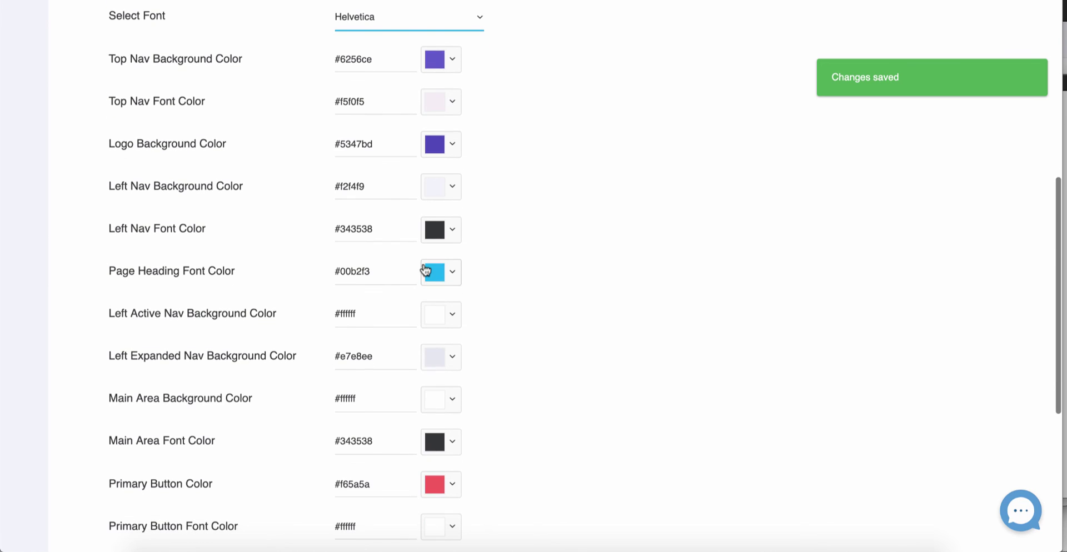
pyautogui.moveTo(376, 476); pyautogui.dragTo(324, 484)
pyautogui.hotkey('ctrl', 'c')
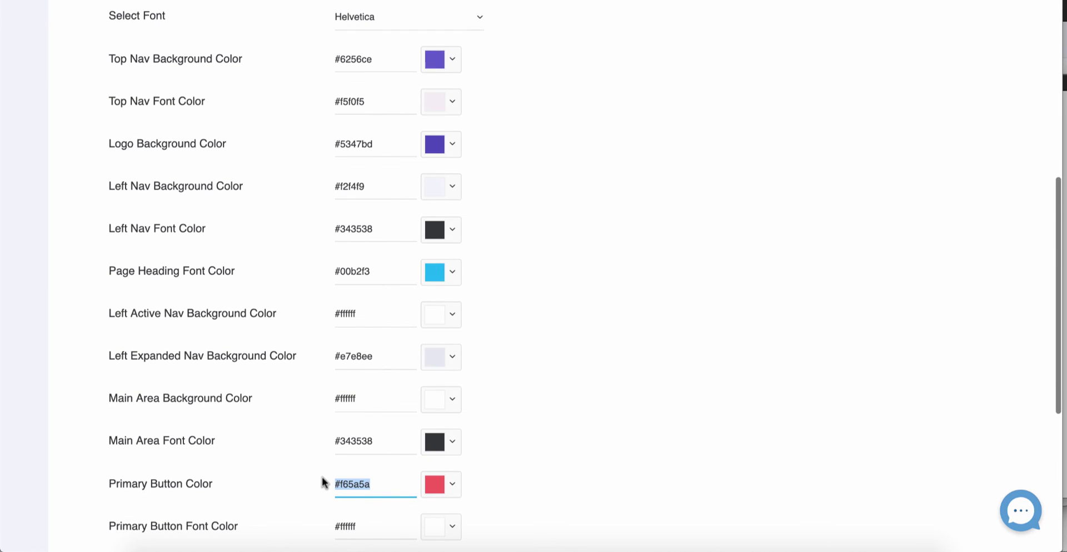
pyautogui.click(380, 59)
pyautogui.moveTo(381, 59); pyautogui.dragTo(329, 65)
pyautogui.hotkey('ctrl', 'v')
pyautogui.click(375, 142)
pyautogui.click(379, 266)
pyautogui.moveTo(379, 266); pyautogui.dragTo(321, 271)
pyautogui.hotkey('ctrl', 'v')
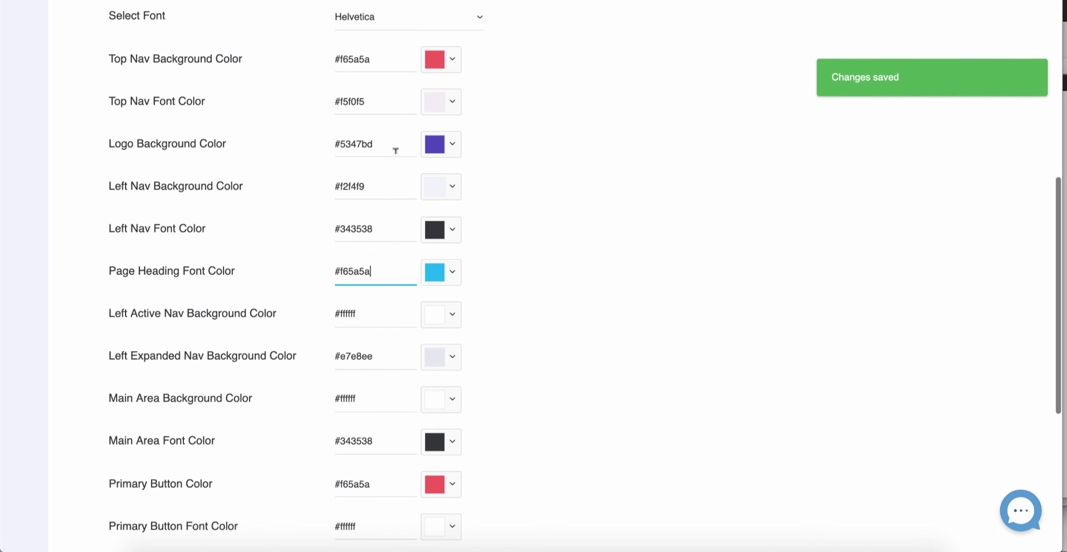
# Set the Logo Background to black #000000 with the colour picker
pyautogui.scroll(3, 552, 136)
pyautogui.click(461, 227)
pyautogui.moveTo(535, 358); pyautogui.dragTo(550, 374)
pyautogui.click(537, 388)
# Return to the Publish page to see the new logo and #f65a5a navigation
pyautogui.click(24, 88)
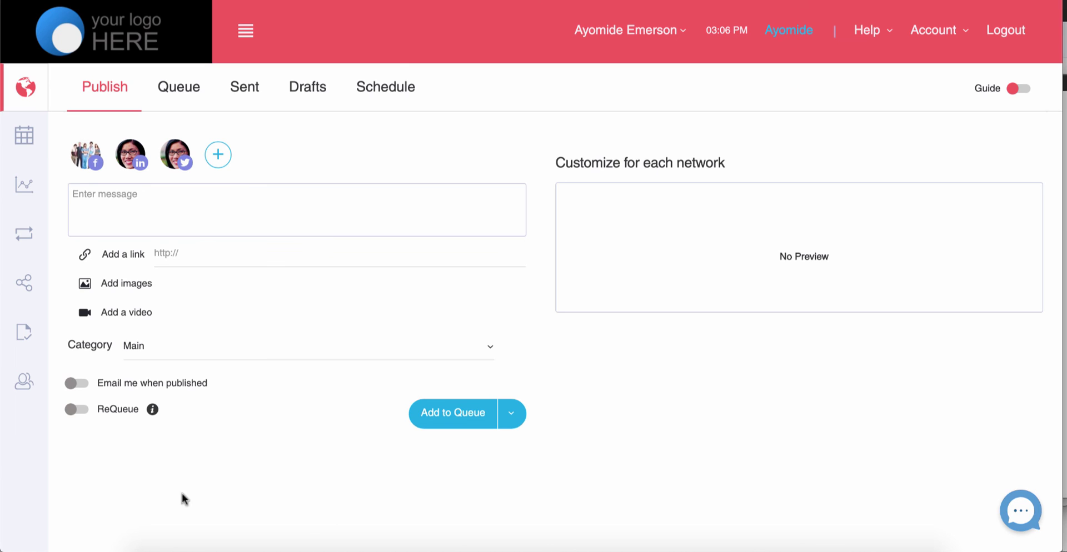
# Reopen Agency Dashboard Appearance and check the saved logo, favicon, Helvetica font and #f65a5a top nav
pyautogui.click(936, 31)
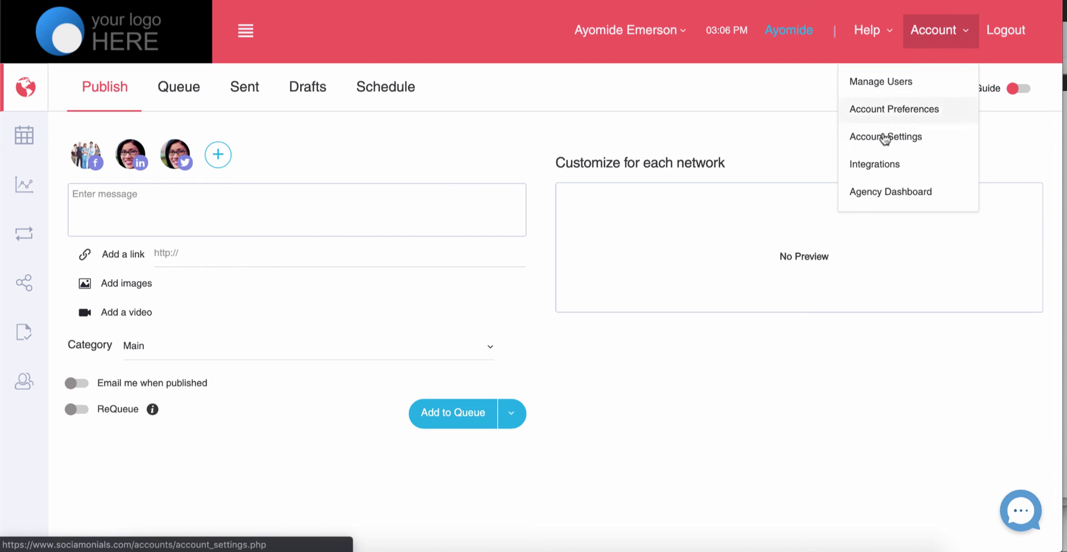
pyautogui.click(884, 199)
pyautogui.click(323, 133)
pyautogui.scroll(-3, 477, 312)
pyautogui.scroll(-9, 477, 311)
pyautogui.scroll(12, 489, 236)
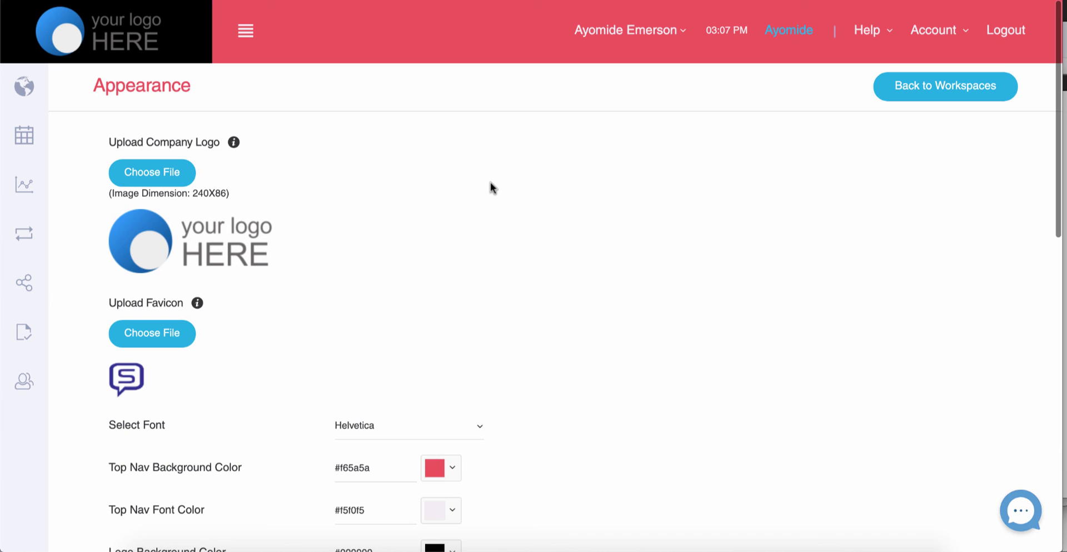